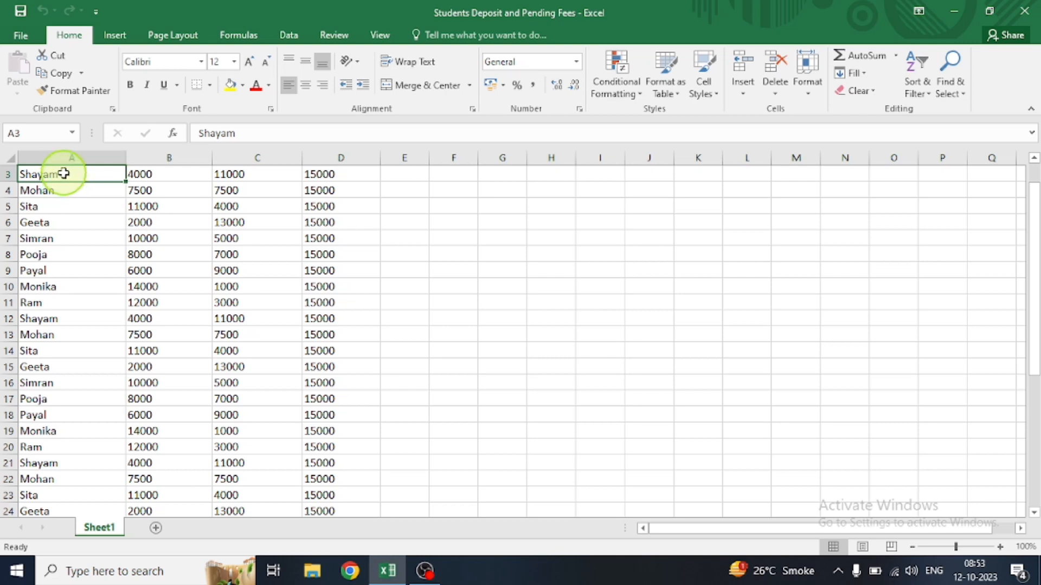
Select the student fee records in range A3:D37.
key("shift+Right")
key("shift+Right")
key("shift+Right")
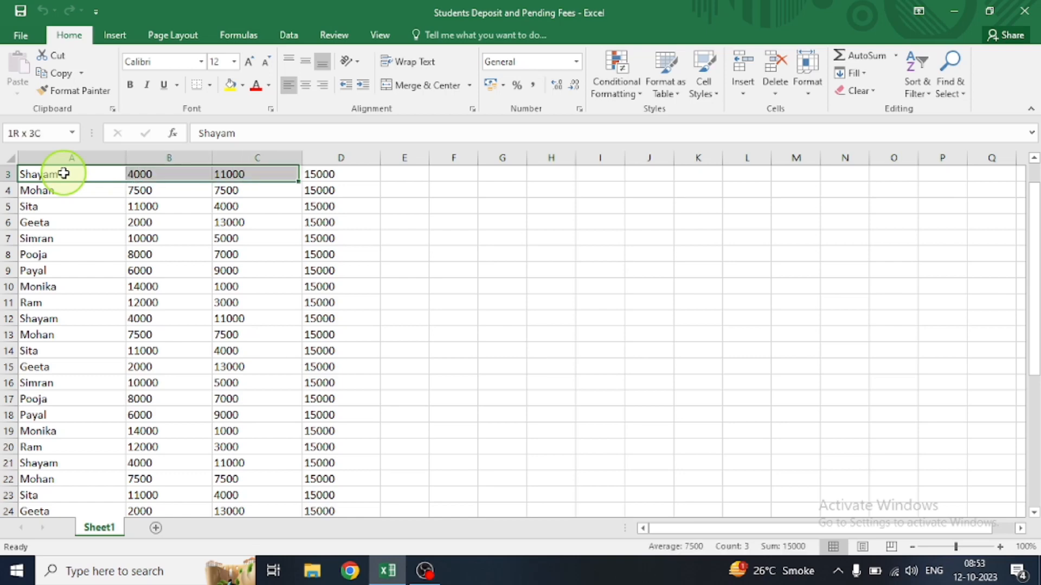
key("shift+Down")
key("shift+Down")
key("shift+Down")
key("shift+Down")
key("shift+Down")
key("shift+Down")
key("shift+Down")
key("shift+Down")
key("shift+Down")
key("shift+Down")
key("shift+Down")
key("shift+Down")
key("shift+Down")
key("shift+Down")
key("shift+Down")
key("shift+Down")
key("shift+Down")
key("shift+Down")
key("shift+Down")
key("shift+Down")
key("shift+Down")
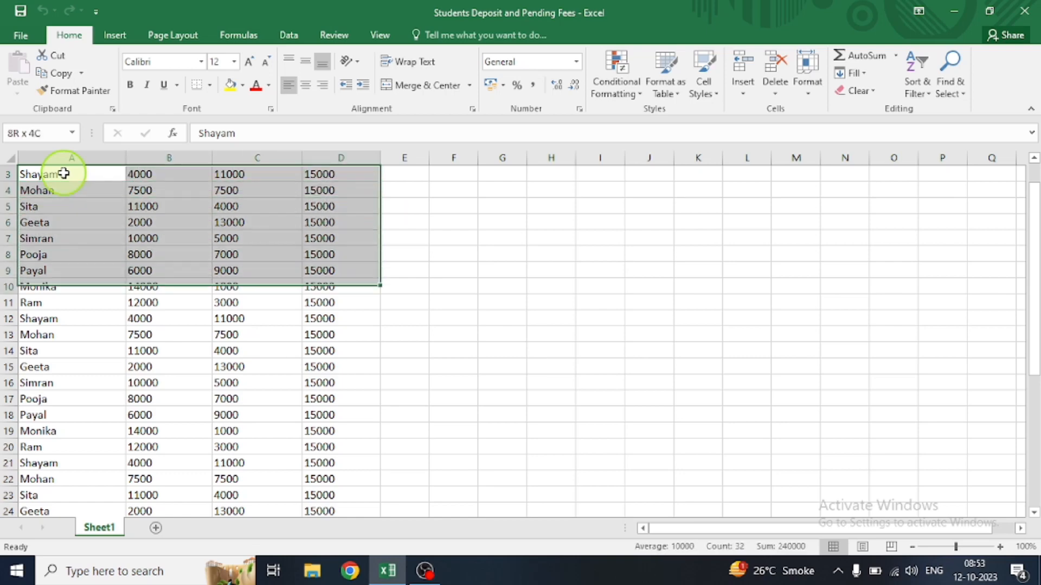
key("shift+Down")
key("shift+Down")
key("shift+Down")
key("shift+Down")
key("shift+Down")
key("shift+Down")
key("shift+Down")
key("shift+Down")
key("shift+Down")
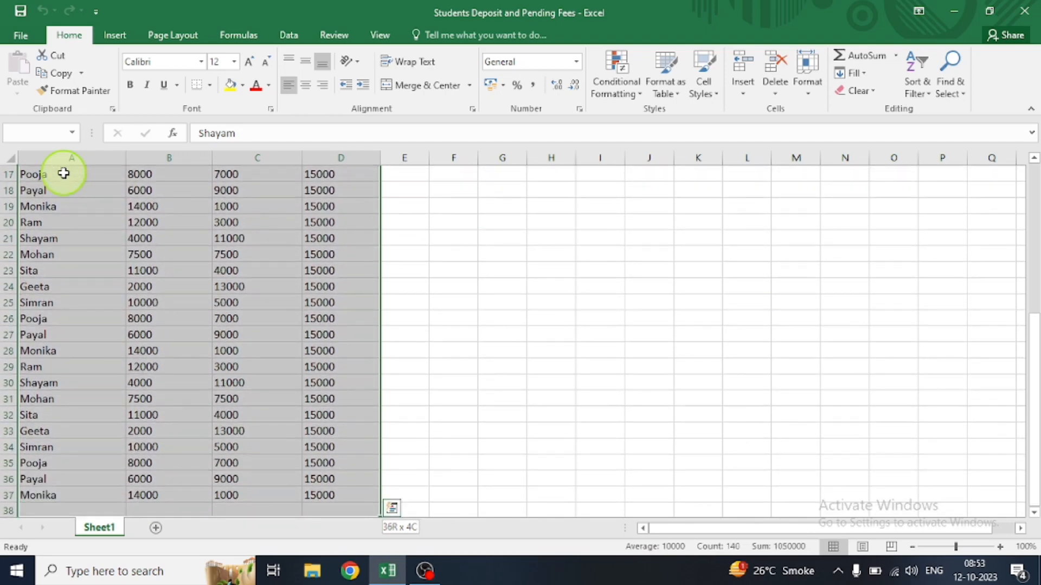
key("shift+Up")
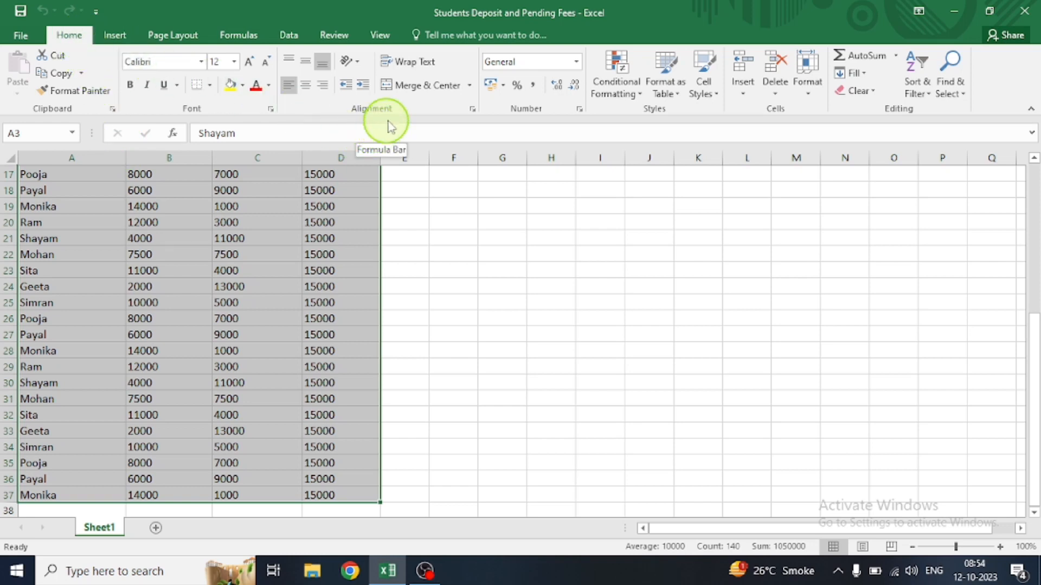
Angle the text of the selected records counterclockwise, and switch its orientation to Angle Clockwise.
left_click(357, 62)
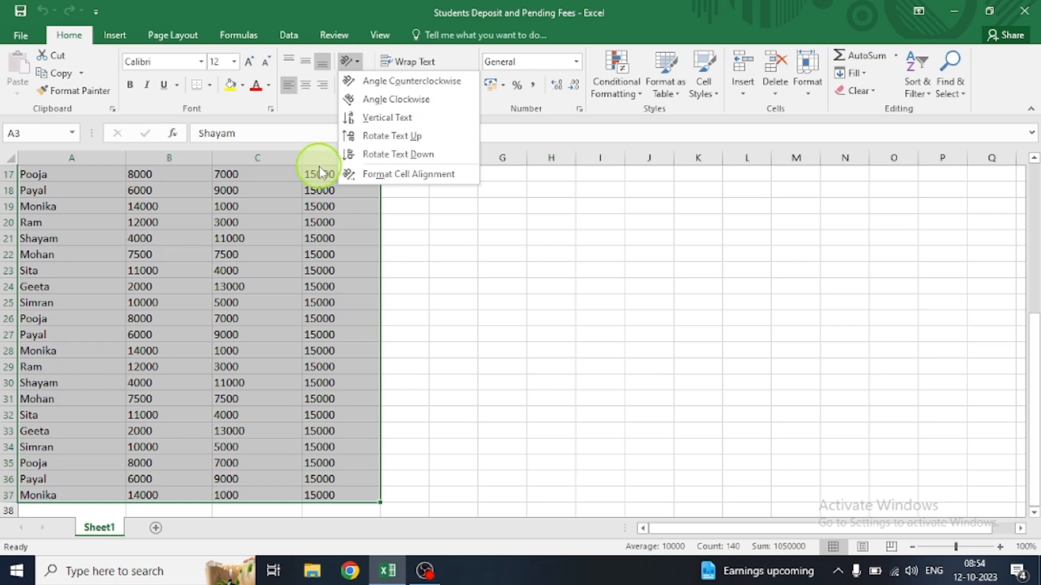
left_click(370, 86)
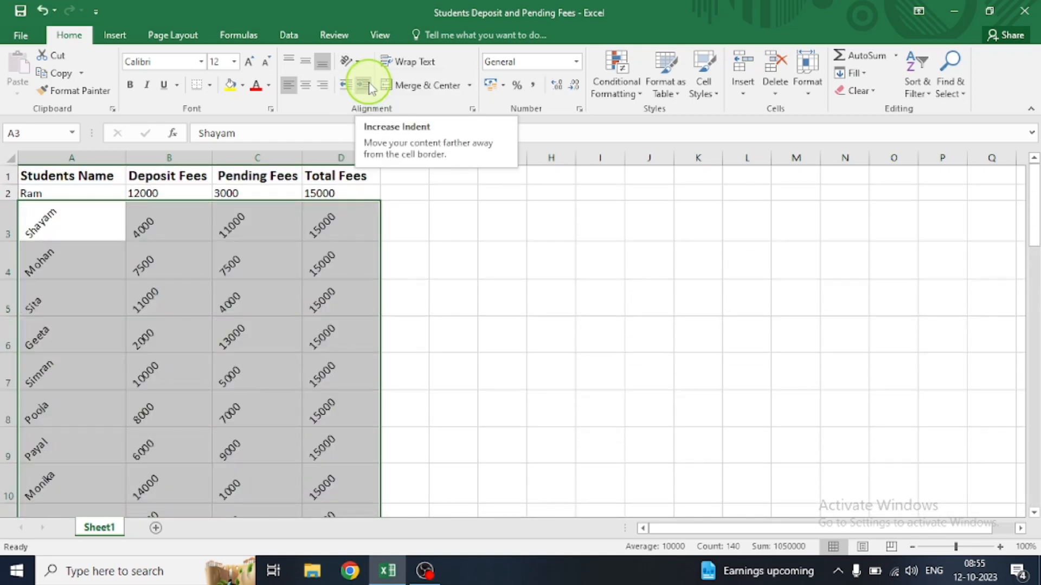
left_click(358, 64)
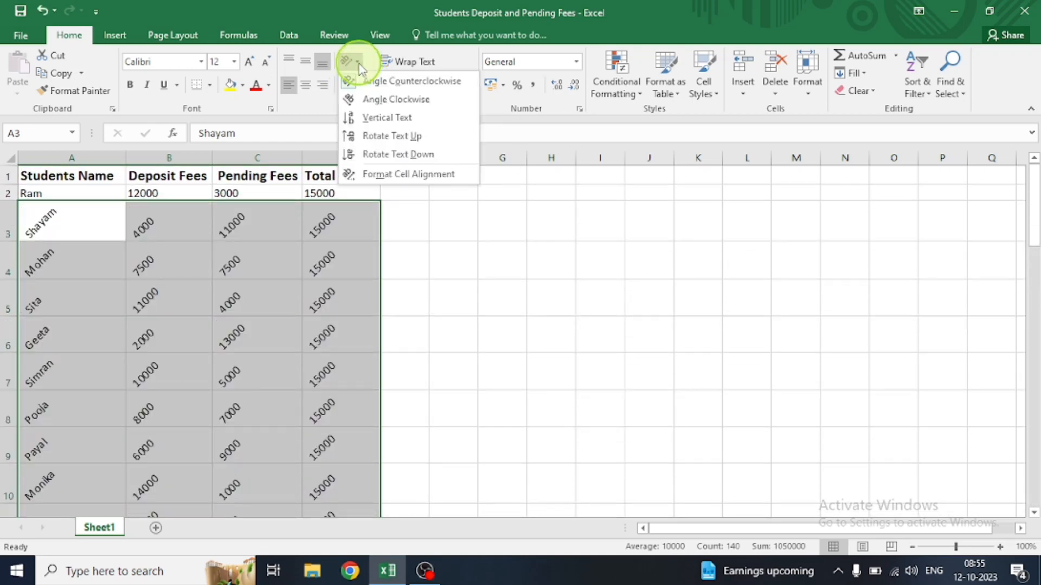
left_click(373, 103)
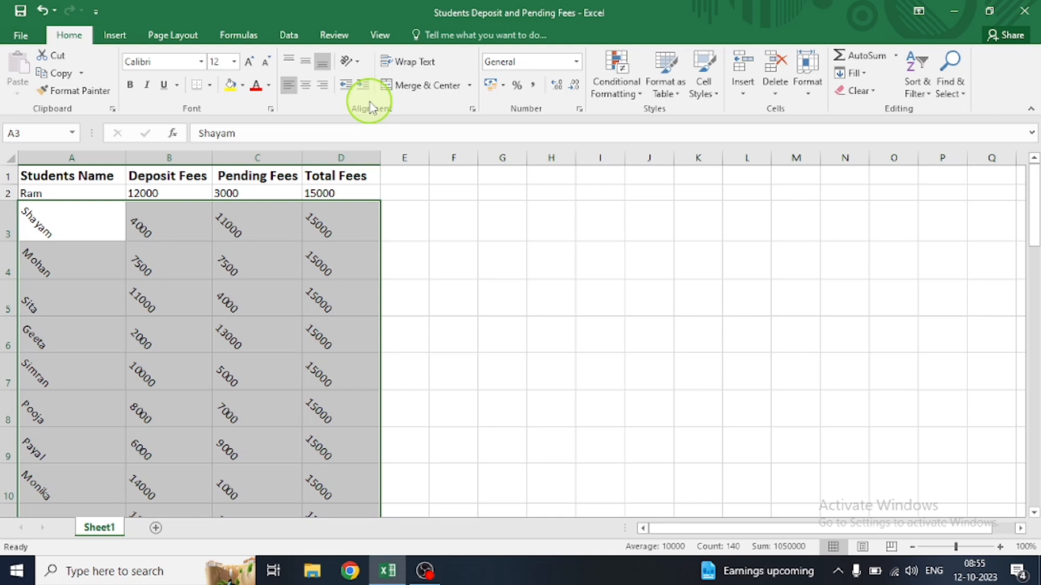
Set the selected records to Vertical Text, and change their orientation to Rotate Text Up.
left_click(351, 62)
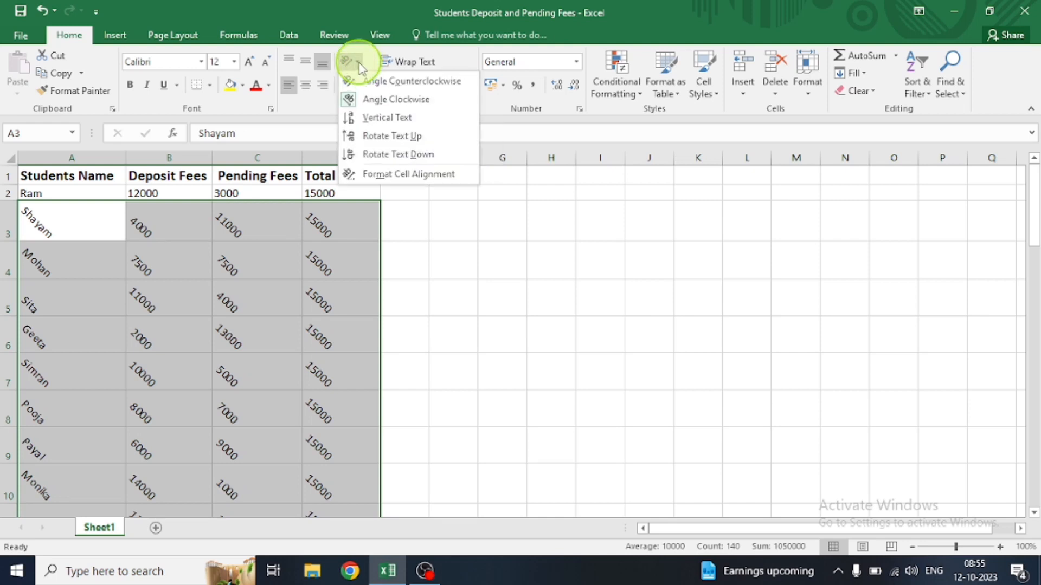
left_click(386, 123)
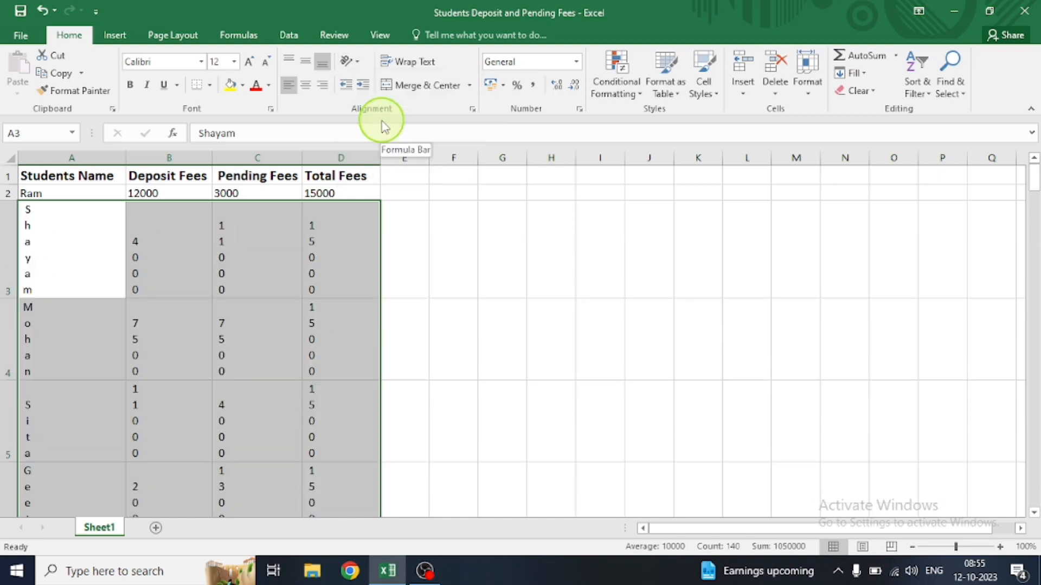
left_click(359, 63)
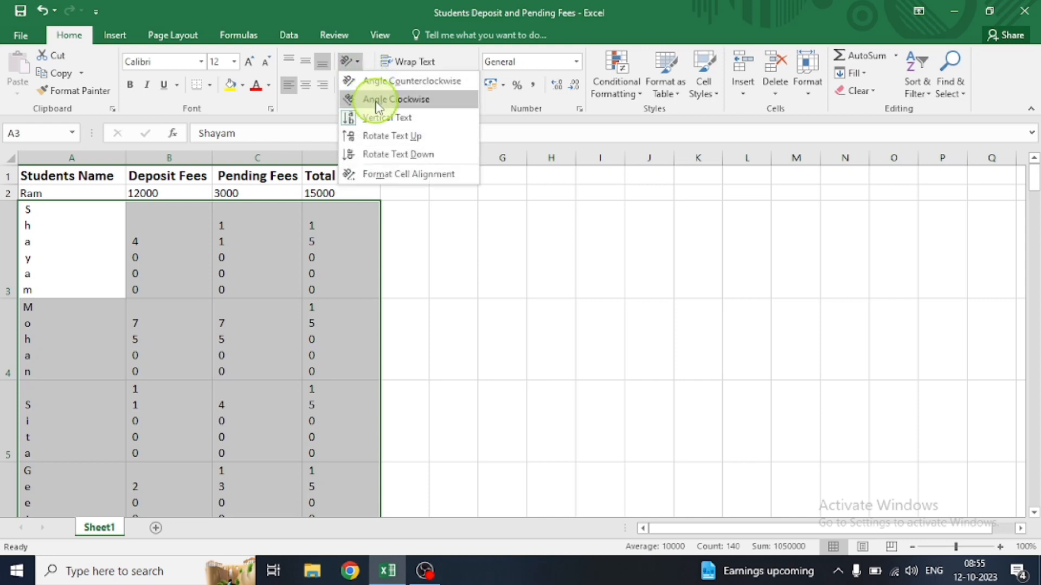
left_click(390, 136)
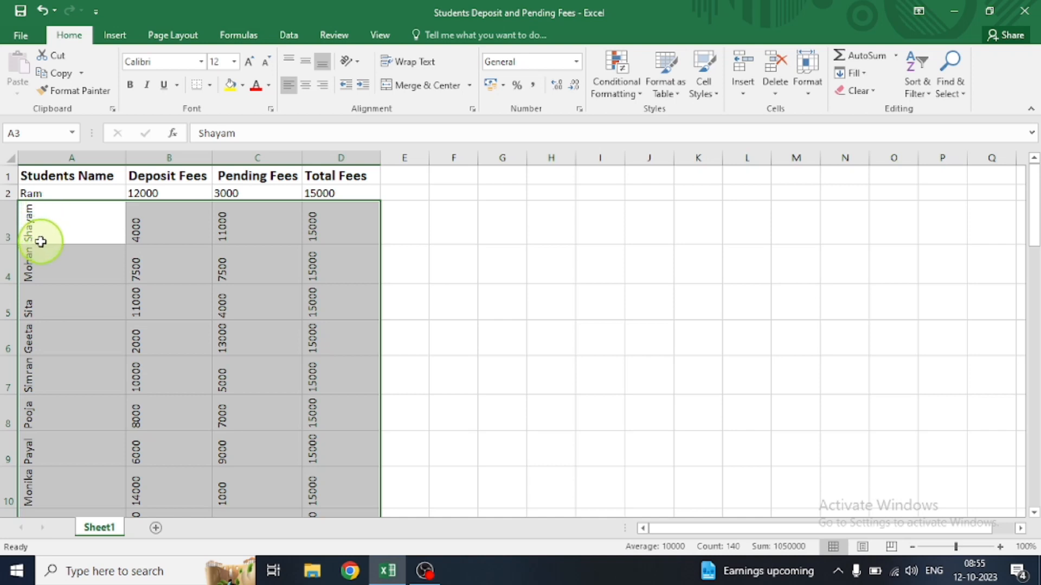
Change the orientation of the selected records to Rotate Text Down.
left_click(358, 64)
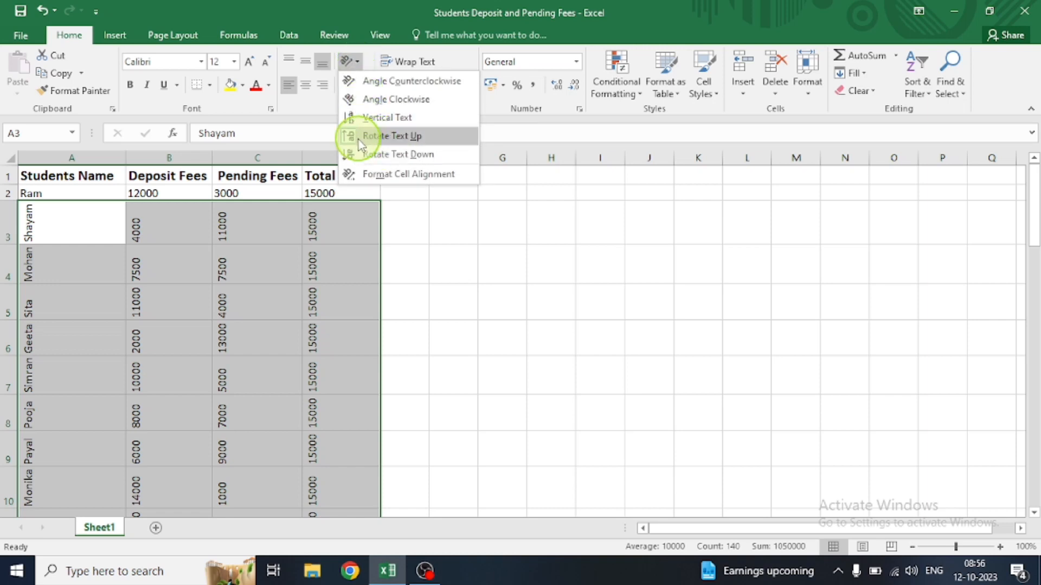
left_click(386, 159)
key("super+c")
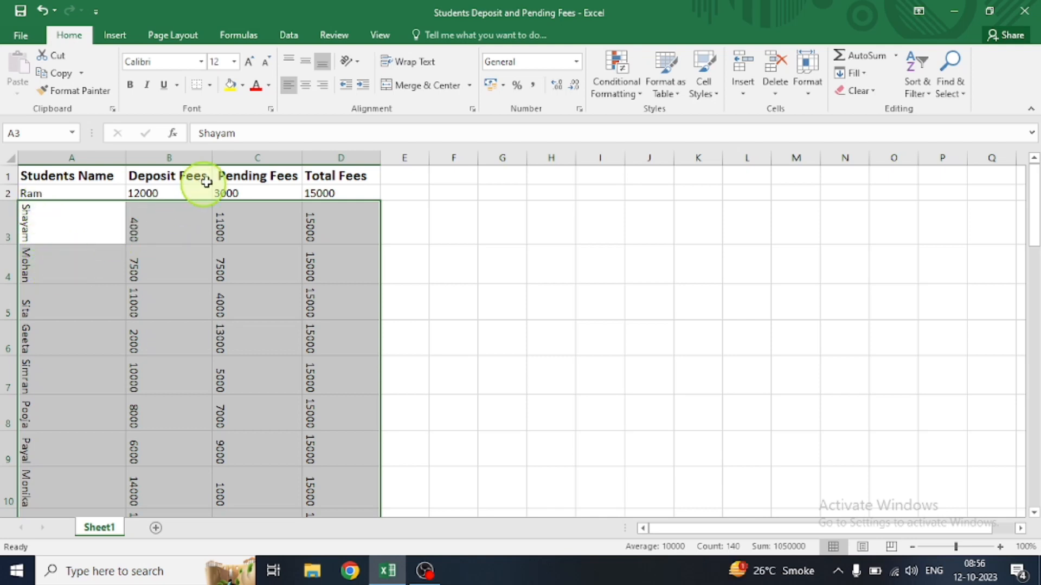
Set a custom text orientation of 10 degrees for the selected records in the cell alignment settings.
left_click(350, 60)
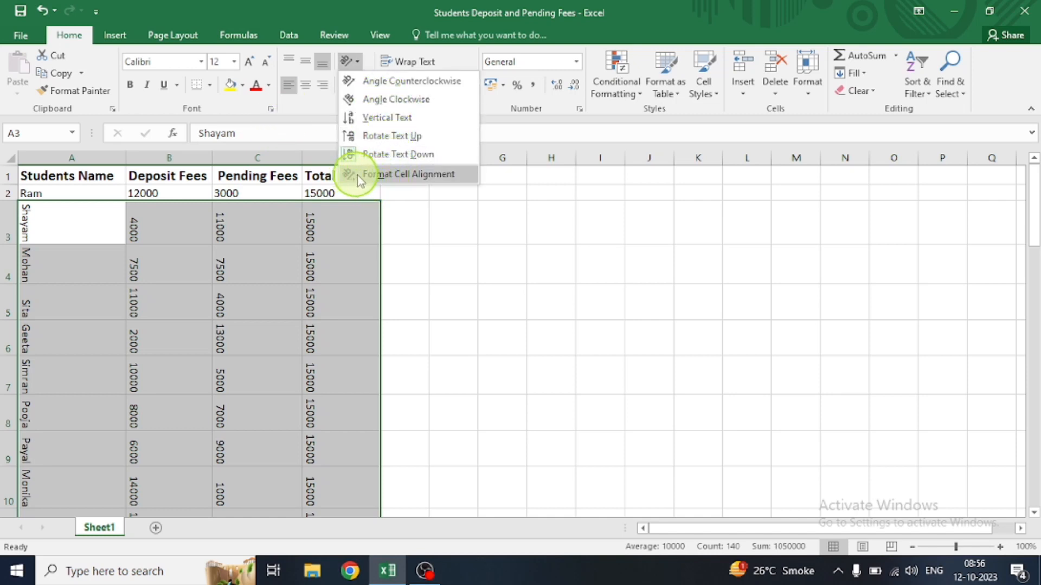
left_click(410, 173)
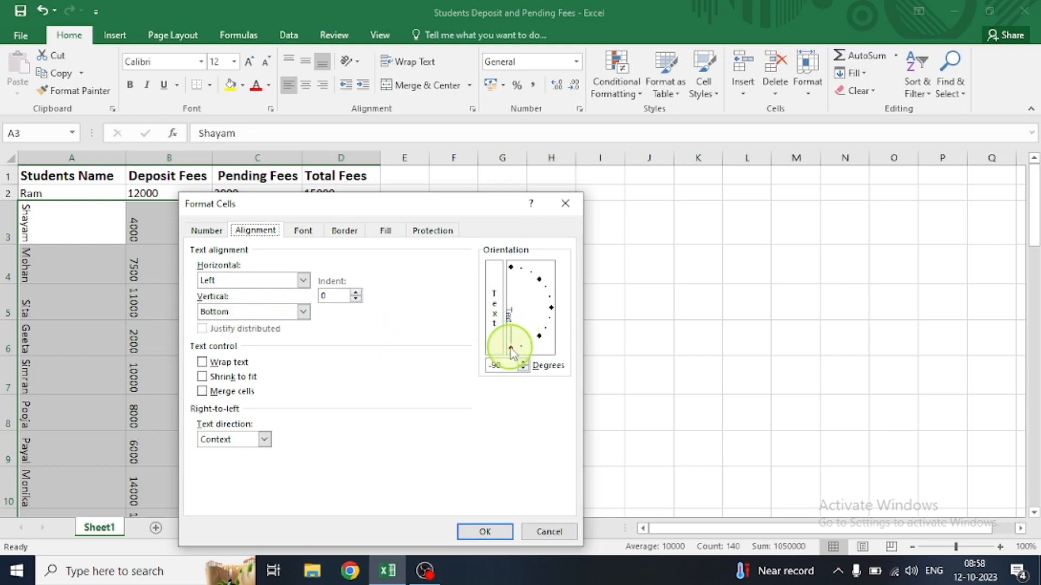
left_click_drag(512, 351, 548, 298)
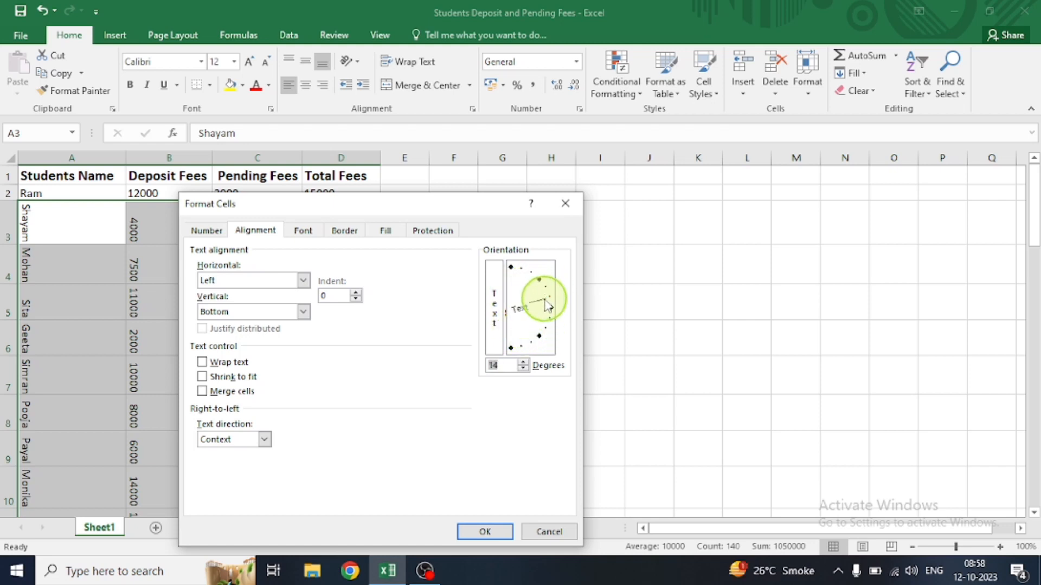
left_click(523, 369)
left_click(523, 369)
left_click(524, 362)
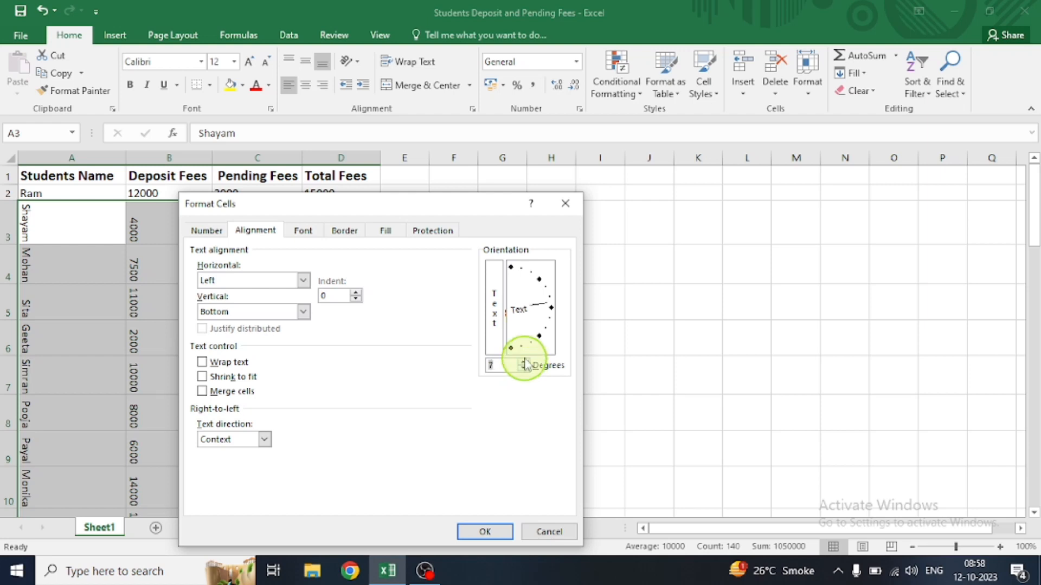
left_click(523, 362)
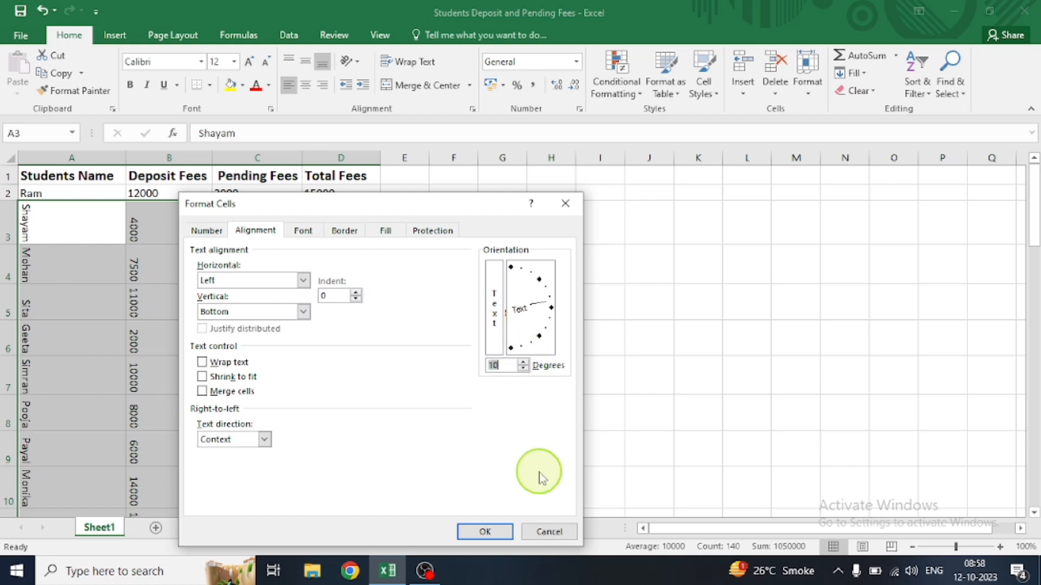
left_click(488, 531)
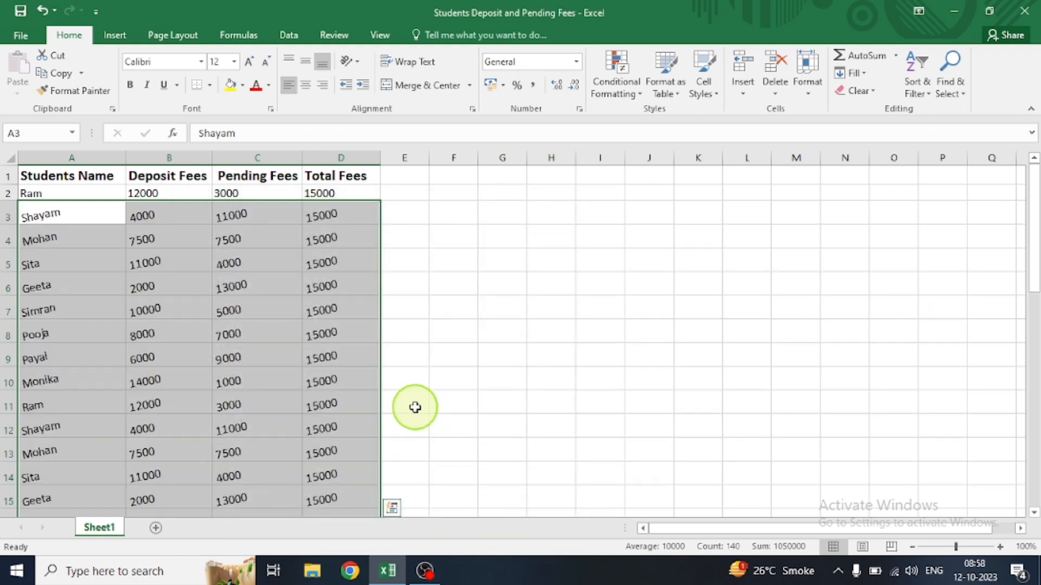